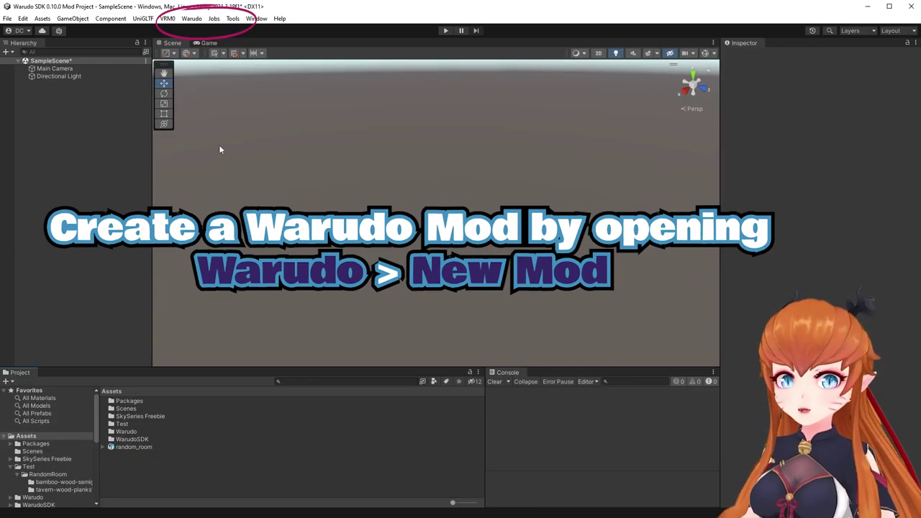
# - Create a new Warudo mod, replacing the default mod name with 'Room'
pyautogui.click(193, 20)
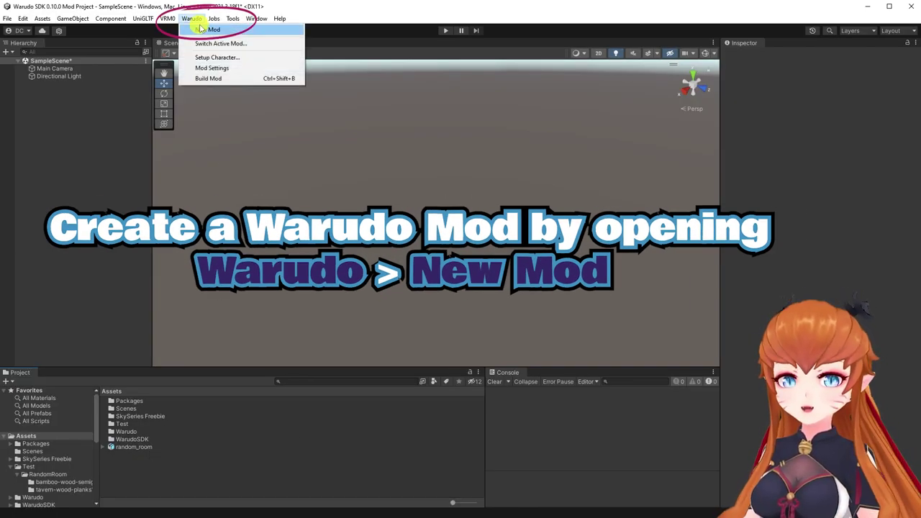
pyautogui.click(205, 30)
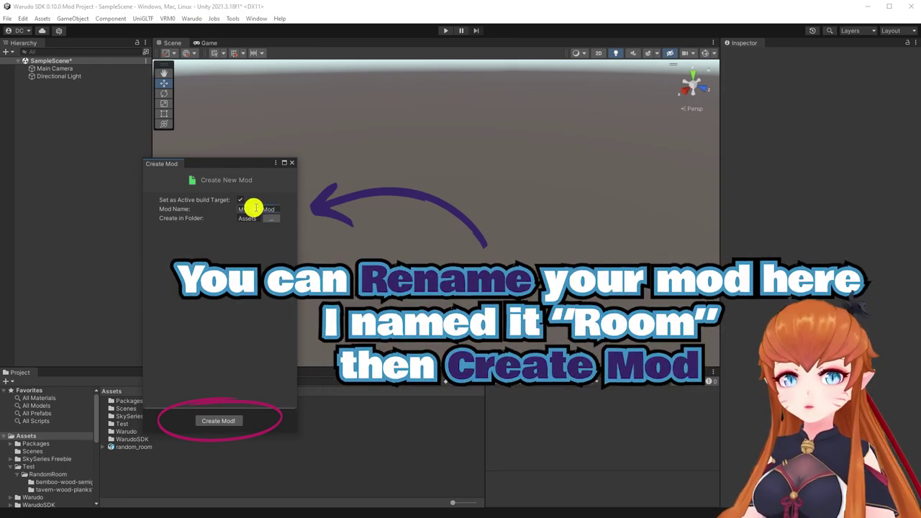
pyautogui.hotkey('ctrl', 'a')
pyautogui.write('Room')
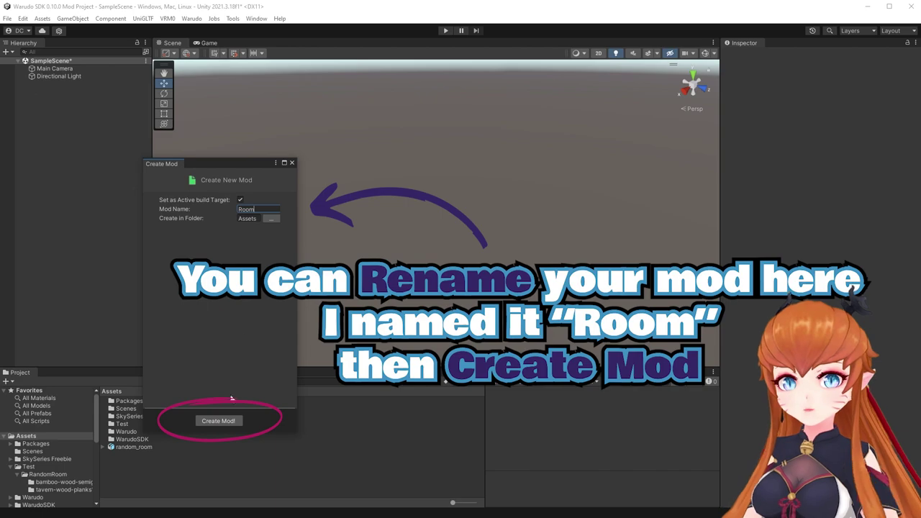
pyautogui.click(218, 421)
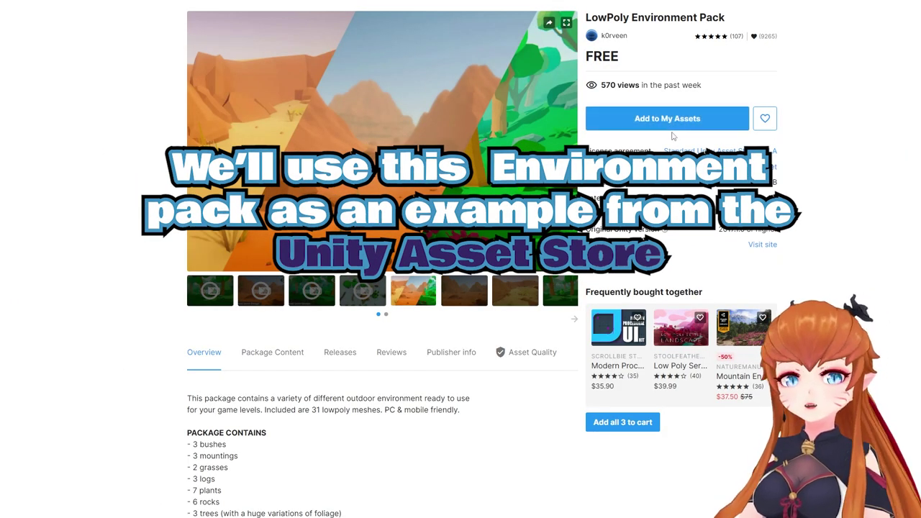
# - Add the free LowPoly Environment Pack to My Assets, accept the terms, and launch it in Unity
pyautogui.click(667, 121)
pyautogui.click(550, 358)
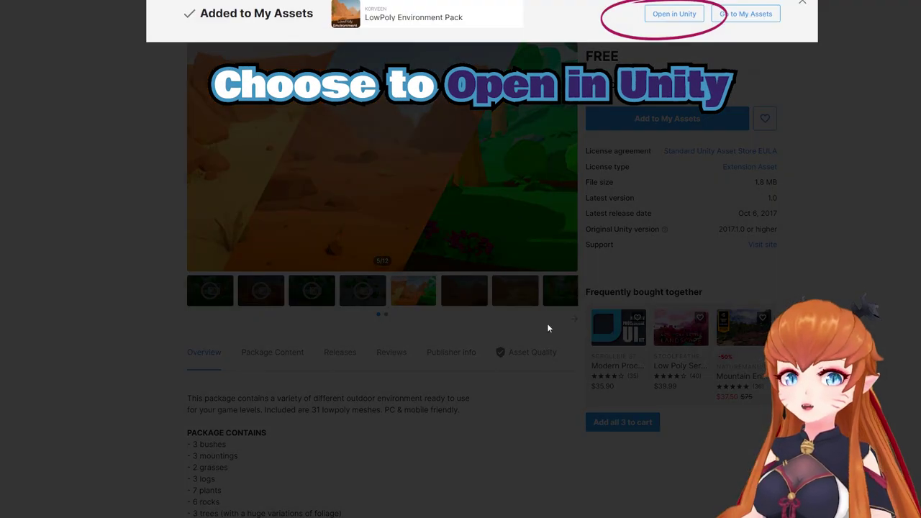
pyautogui.click(670, 16)
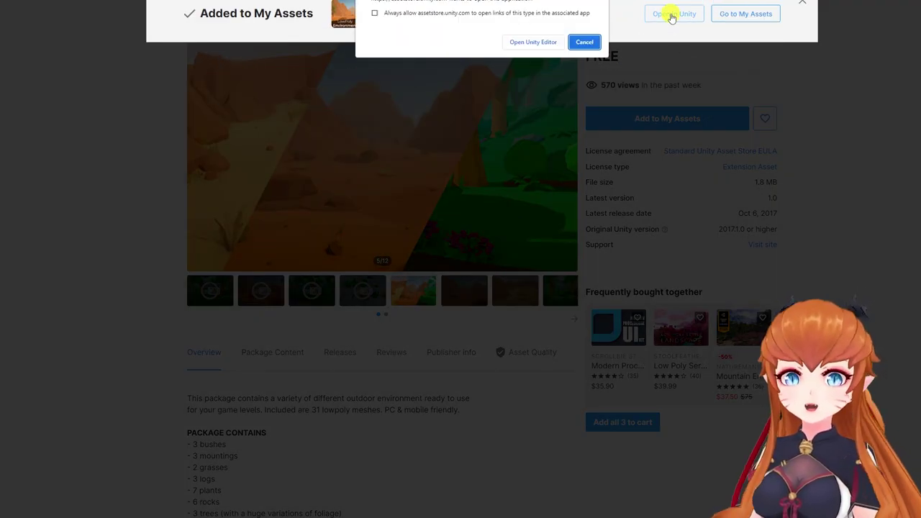
pyautogui.click(530, 42)
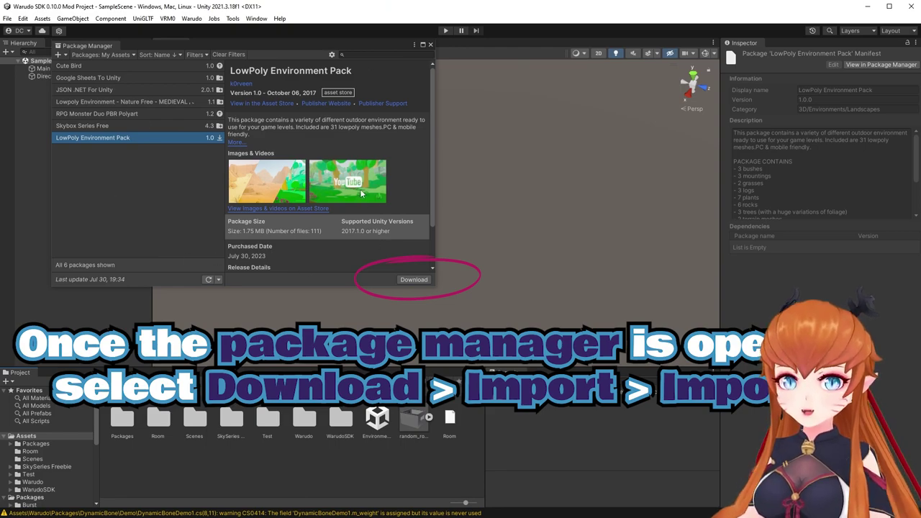
# - Download the LowPoly Environment Pack, import all its files, and close Package Manager
pyautogui.click(418, 280)
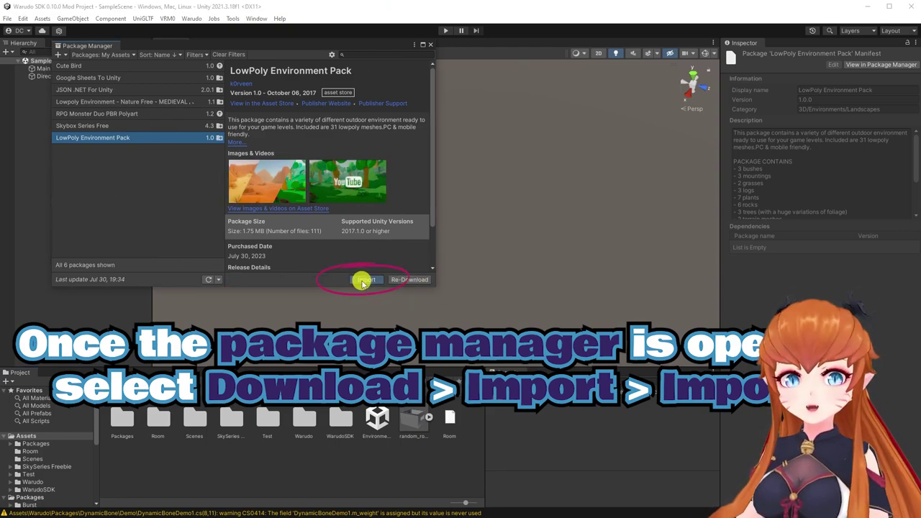
pyautogui.click(363, 280)
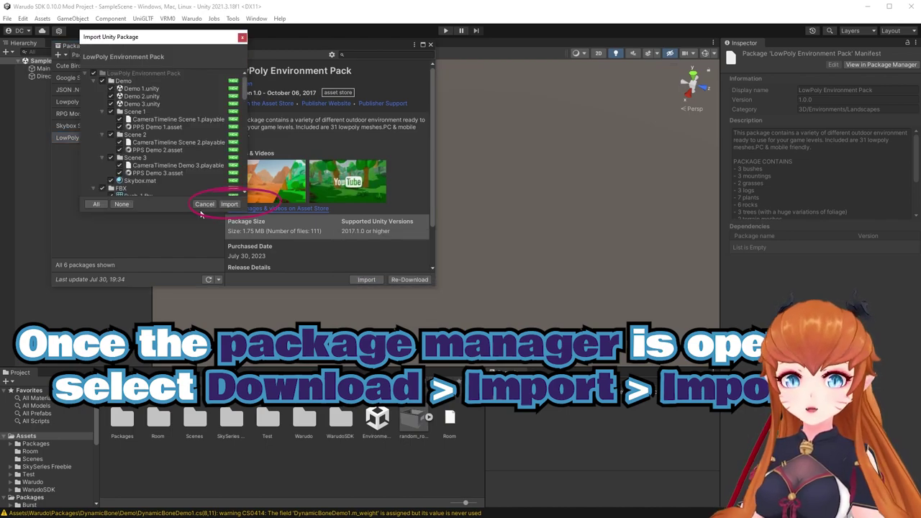
pyautogui.click(229, 205)
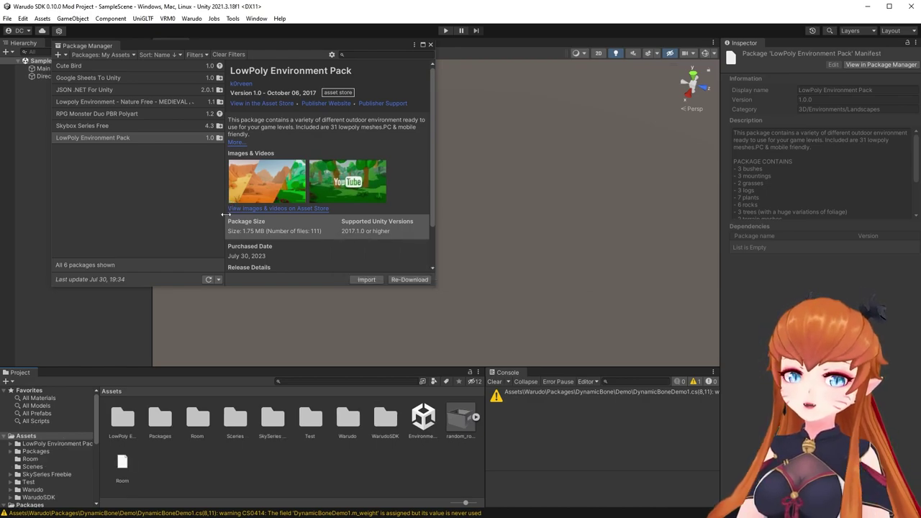
pyautogui.click(430, 45)
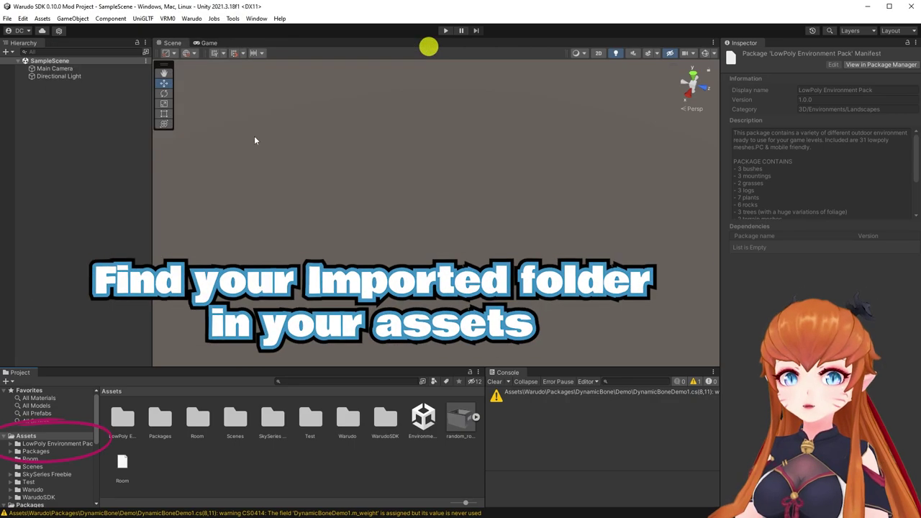
# - Open the Demo 1 scene from the LowPoly Environment Pack's Demo folder
pyautogui.click(41, 443)
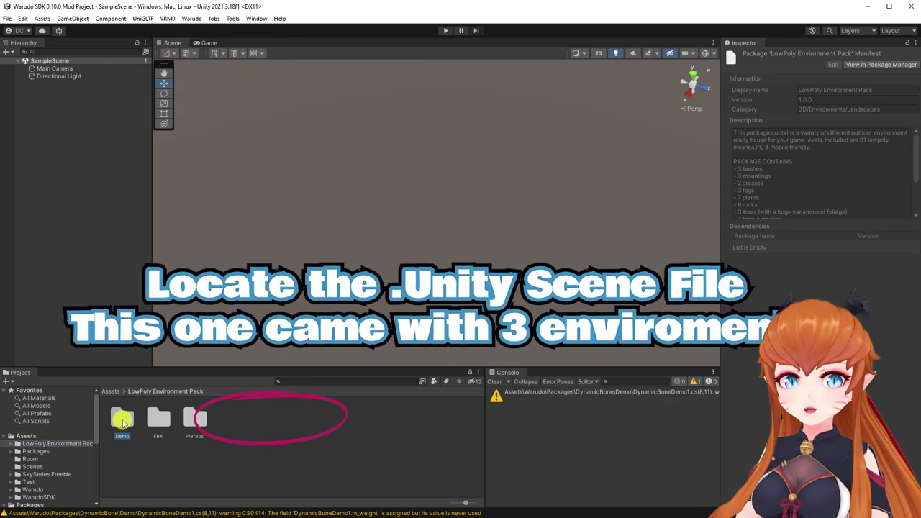
pyautogui.doubleClick(124, 418)
pyautogui.click(240, 423)
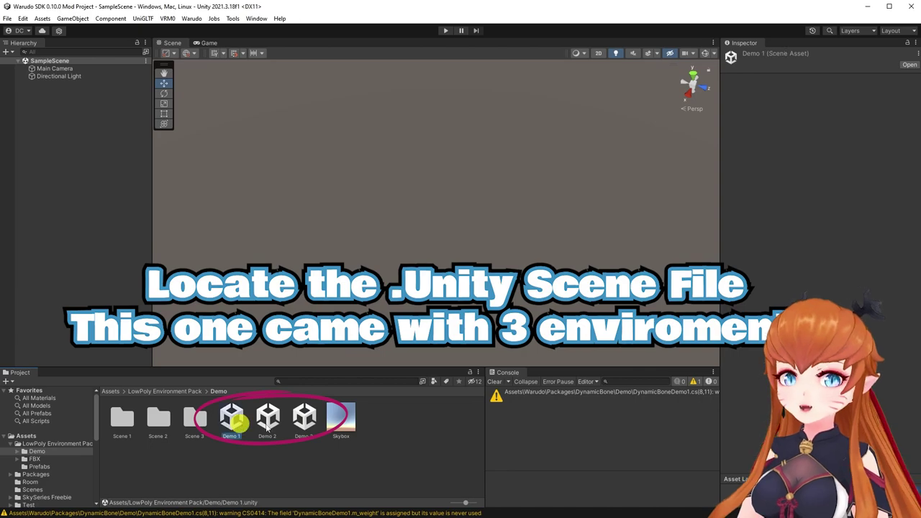
pyautogui.doubleClick(229, 424)
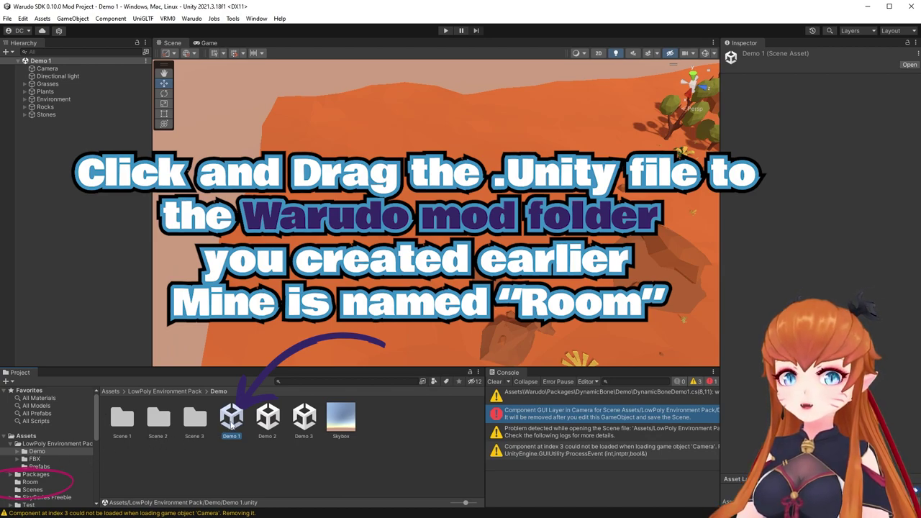
# - Move Demo 1 into the Room folder, rename it 'Environment', and reload the scene
pyautogui.moveTo(234, 420); pyautogui.dragTo(30, 482)
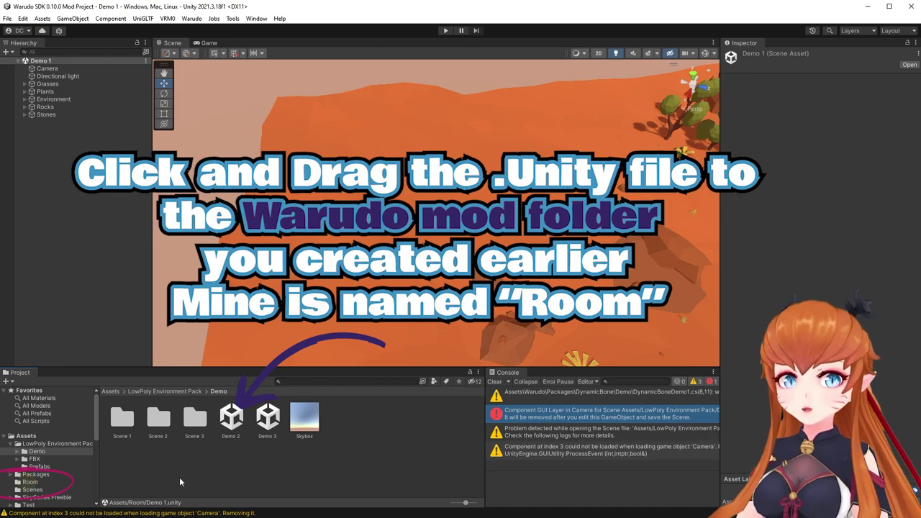
pyautogui.doubleClick(30, 482)
pyautogui.click(122, 434)
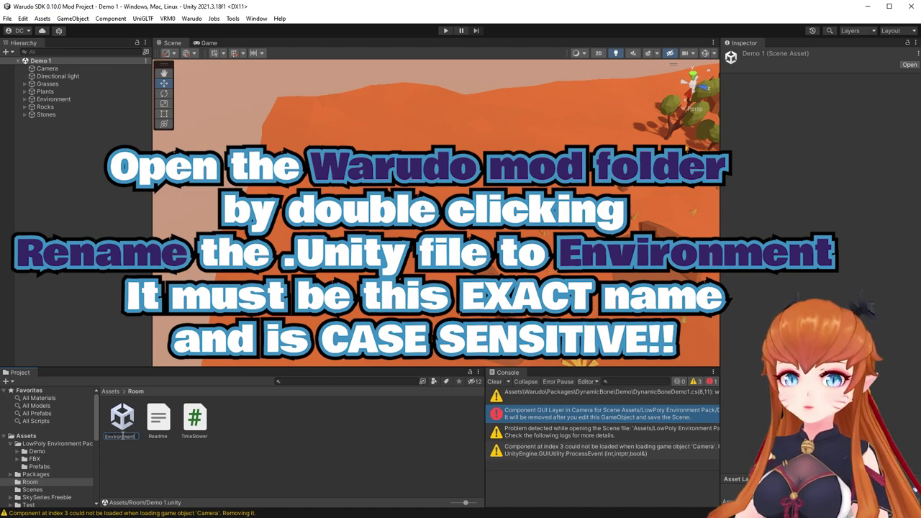
pyautogui.write('Environment')
pyautogui.press('Return')
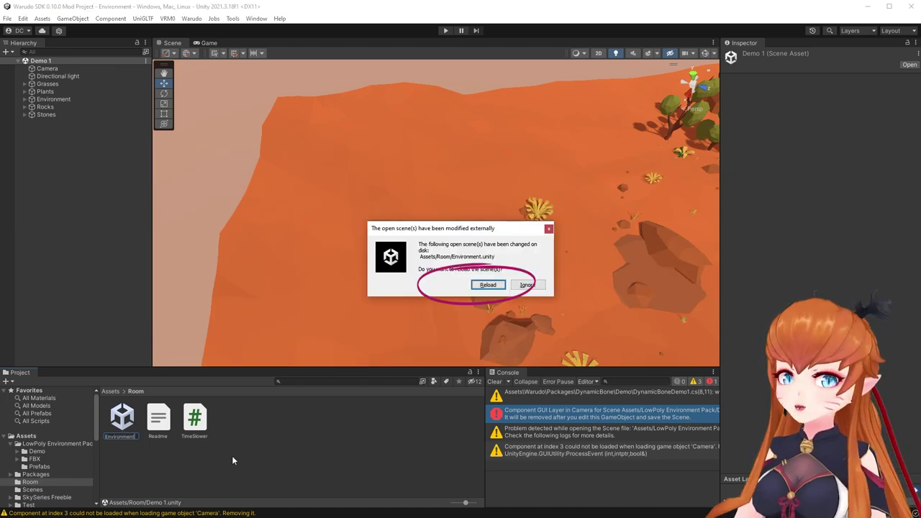
pyautogui.click(487, 285)
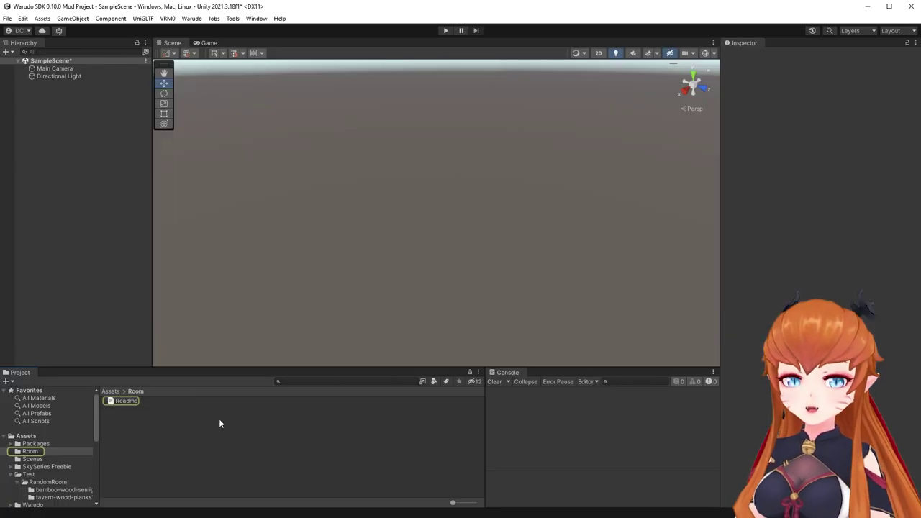
# - Create a new scene named 'Environment' in the Room folder and open it, saving the sample scene's changes
pyautogui.rightClick(169, 414)
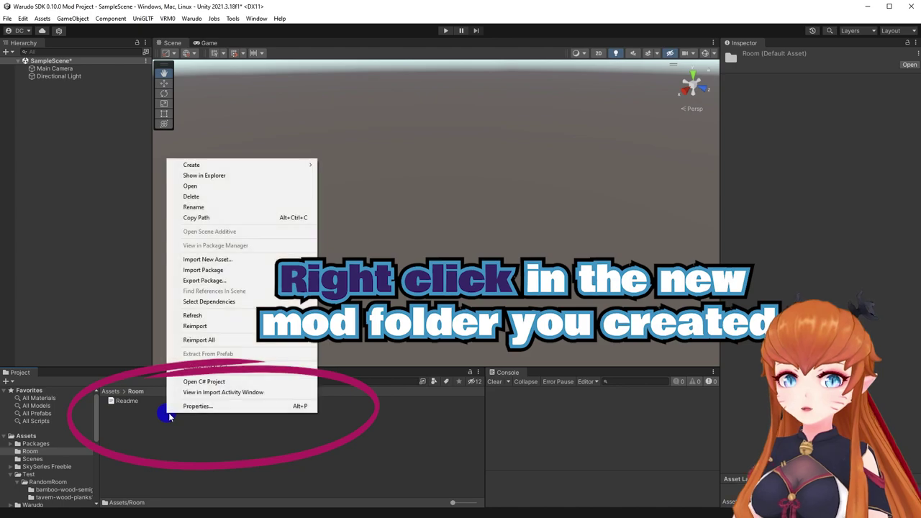
pyautogui.moveTo(284, 166)
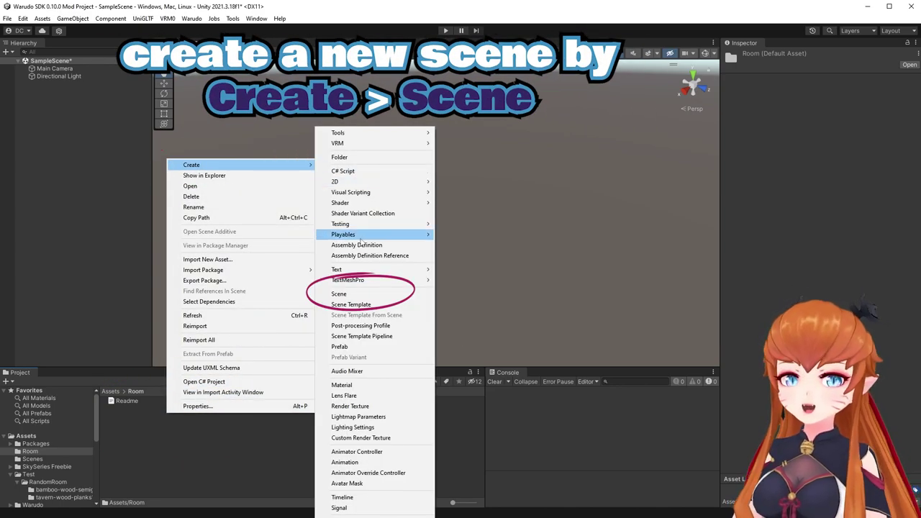
pyautogui.click(351, 294)
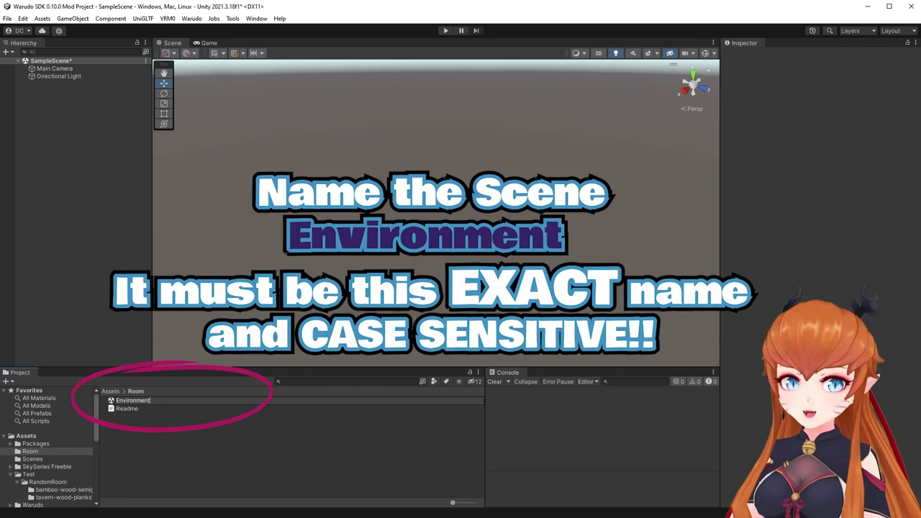
pyautogui.write('Environment')
pyautogui.press('Return')
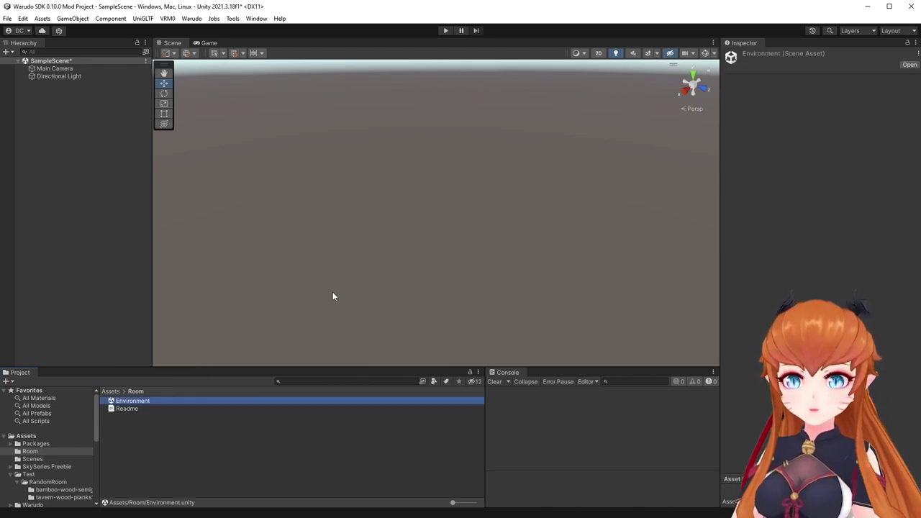
pyautogui.doubleClick(118, 401)
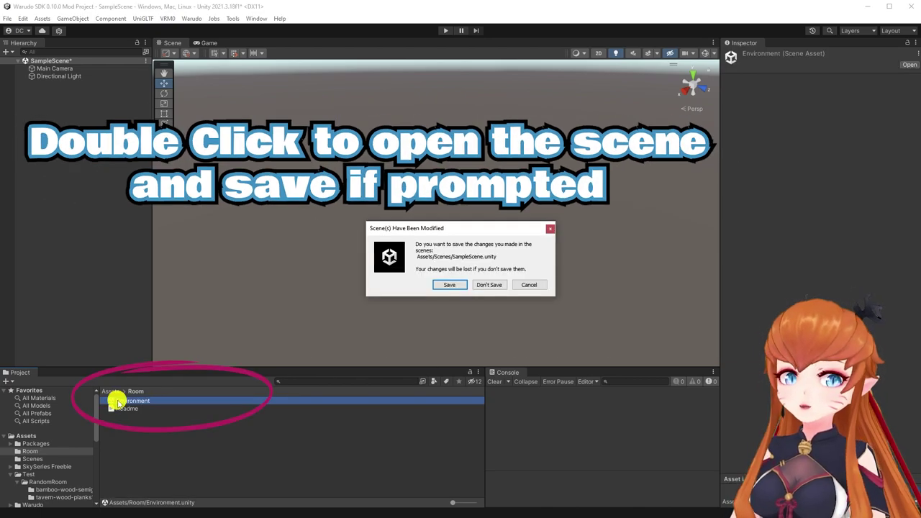
pyautogui.click(449, 285)
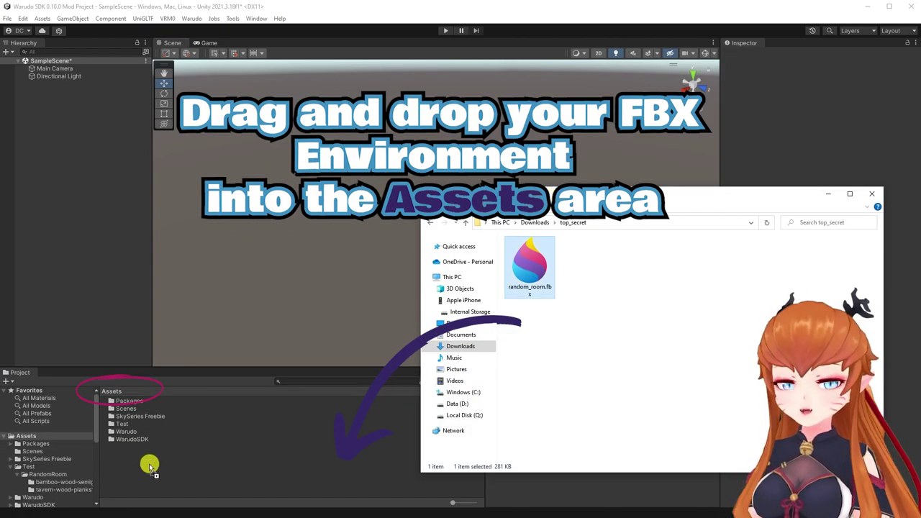
# - Drag the imported random_room model from the Project panel into the Environment scene's Hierarchy
pyautogui.click(146, 464)
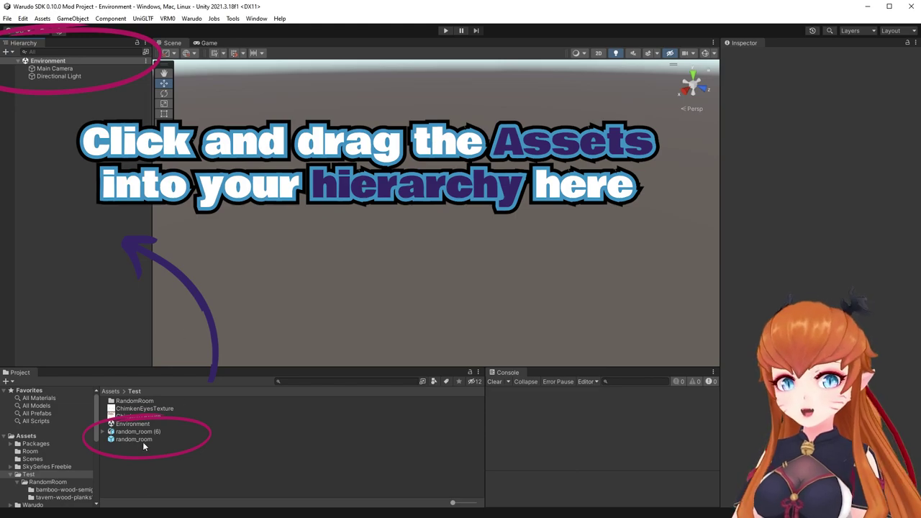
pyautogui.click(134, 439)
pyautogui.moveTo(129, 439); pyautogui.dragTo(60, 123)
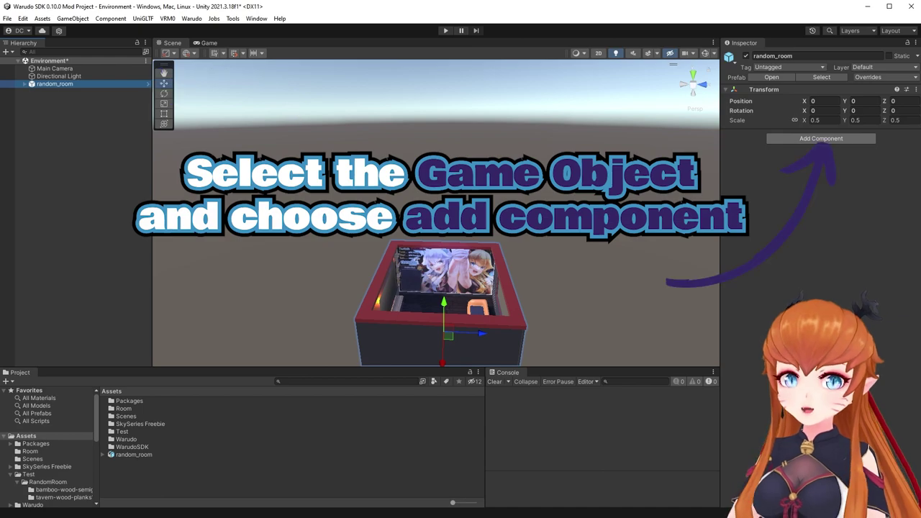
# - Add a Box Collider to random_room and size it 9 × 0.1 × 9 as the floor
pyautogui.click(821, 138)
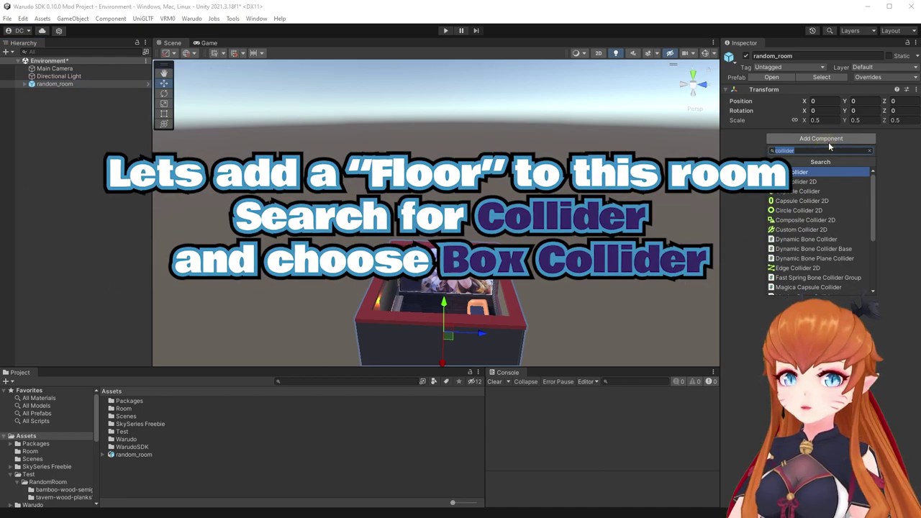
pyautogui.click(797, 173)
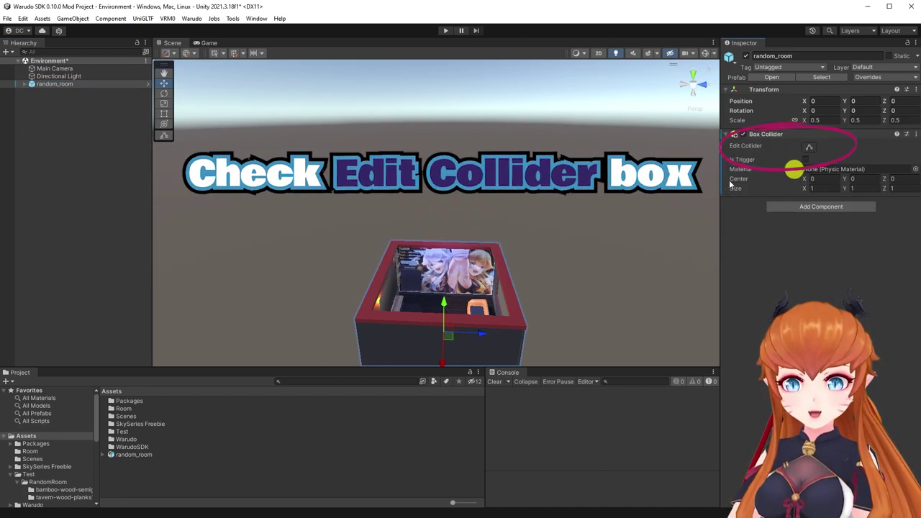
pyautogui.click(807, 147)
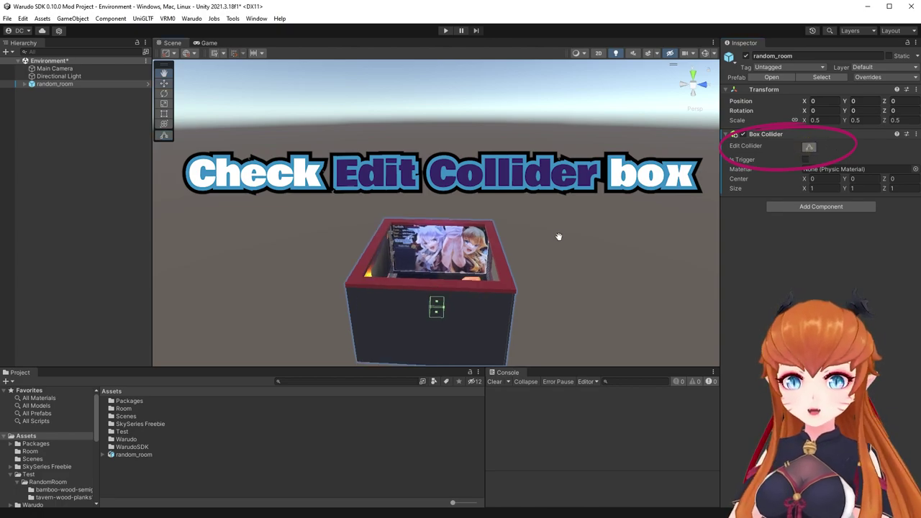
pyautogui.moveTo(552, 210); pyautogui.dragTo(508, 300, button='right')
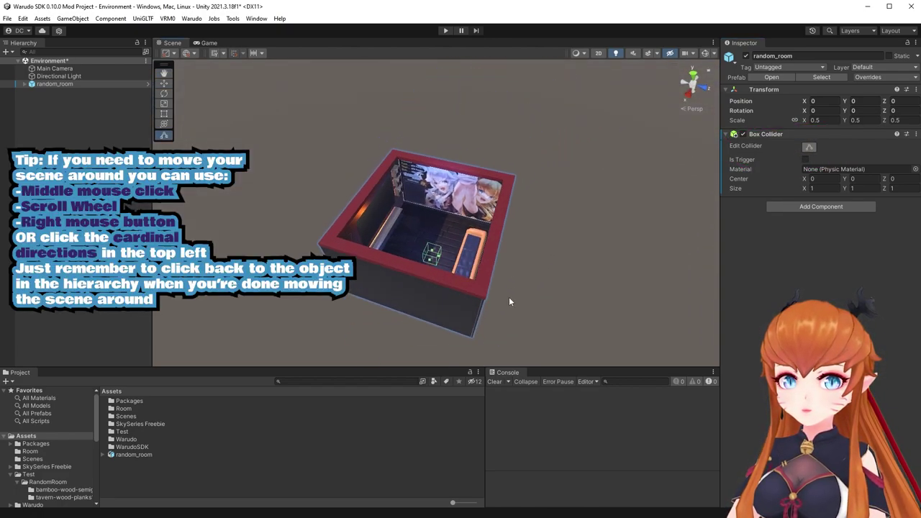
pyautogui.click(817, 189)
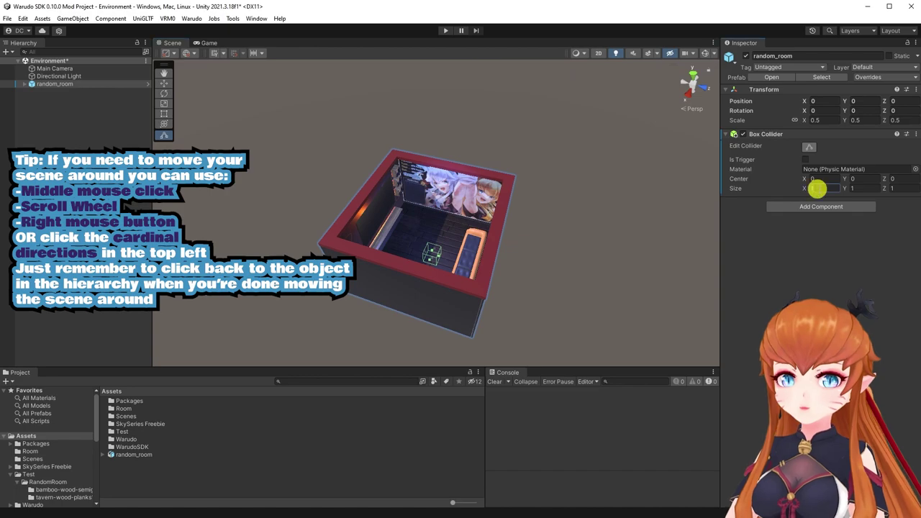
pyautogui.write('9')
pyautogui.press('Tab')
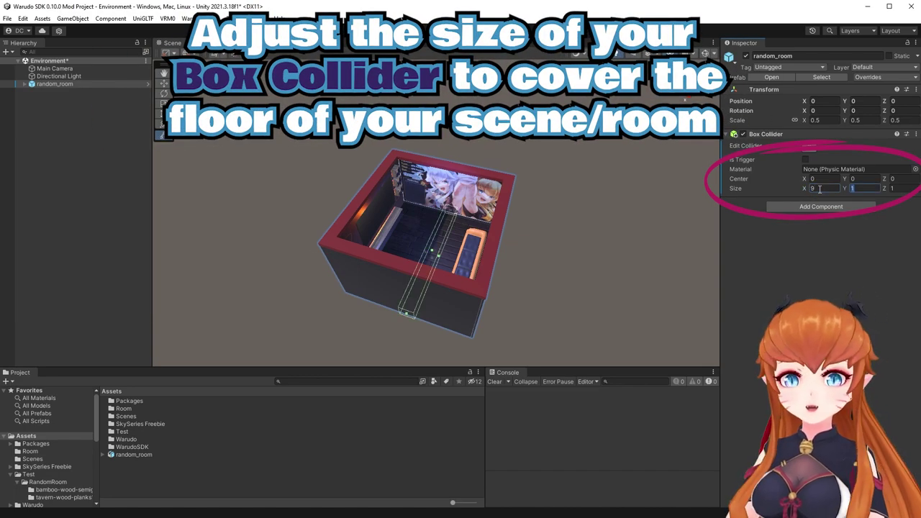
pyautogui.write('0.1')
pyautogui.write('9')
pyautogui.click(768, 277)
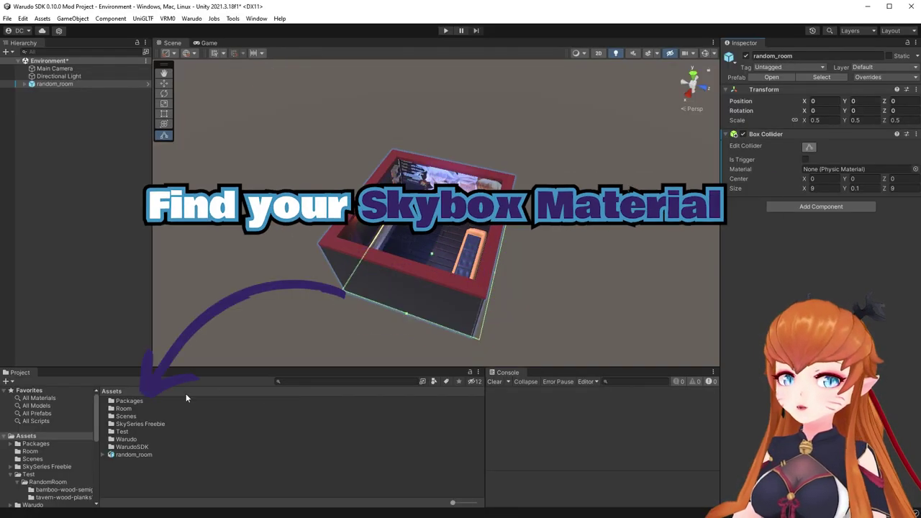
# - Drag the 6sidedCosmicCoolCloud material from SkySeries Freebie into the scene as its skybox
pyautogui.doubleClick(129, 423)
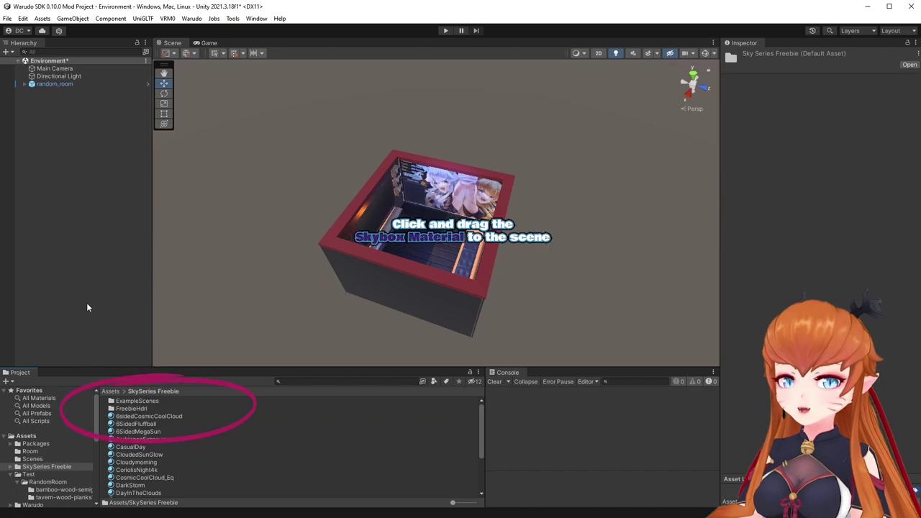
pyautogui.click(140, 416)
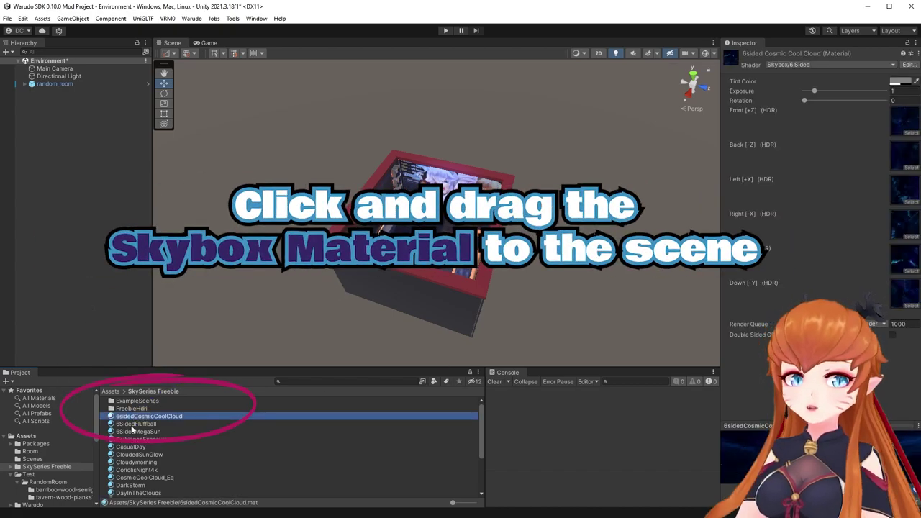
pyautogui.moveTo(130, 417); pyautogui.dragTo(213, 182)
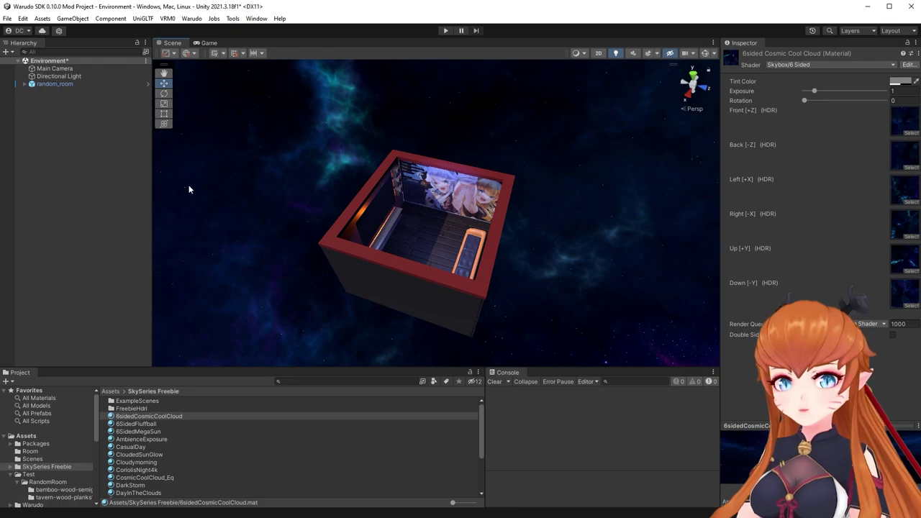
pyautogui.click(48, 83)
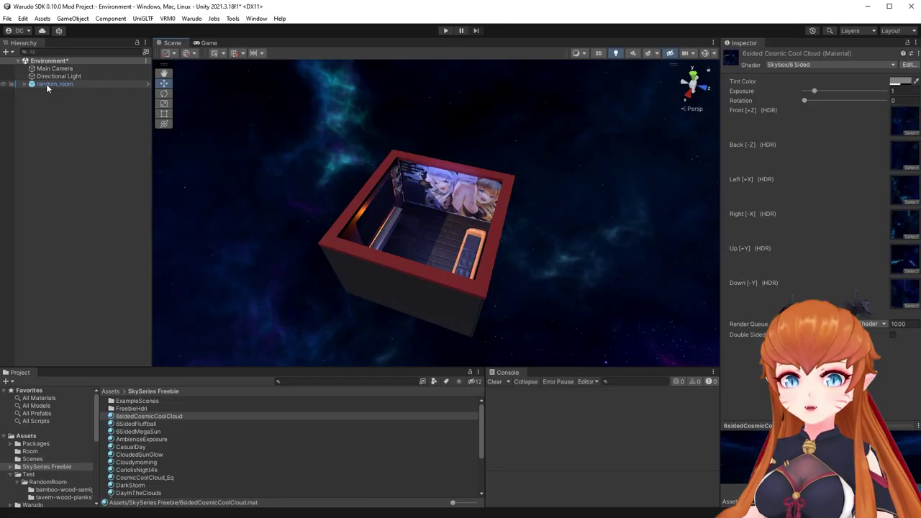
# - Search 'environ' in the Project panel and drag the EnvironmentSettings script onto random_room's Inspector
pyautogui.click(46, 83)
pyautogui.click(315, 381)
pyautogui.write('envi')
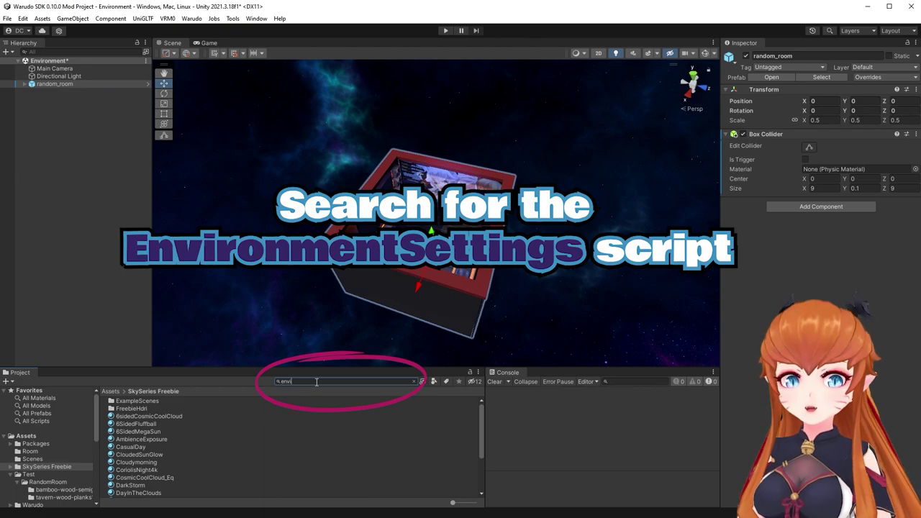
pyautogui.write('ronment')
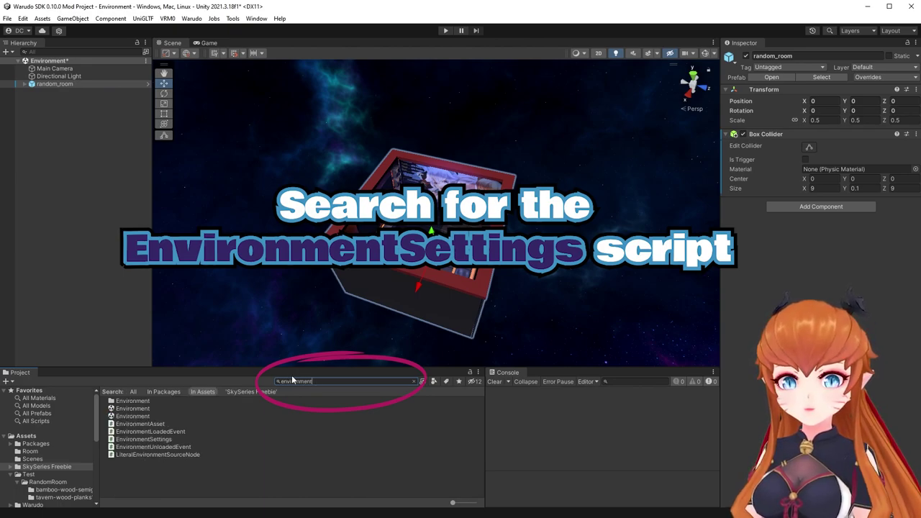
pyautogui.click(154, 439)
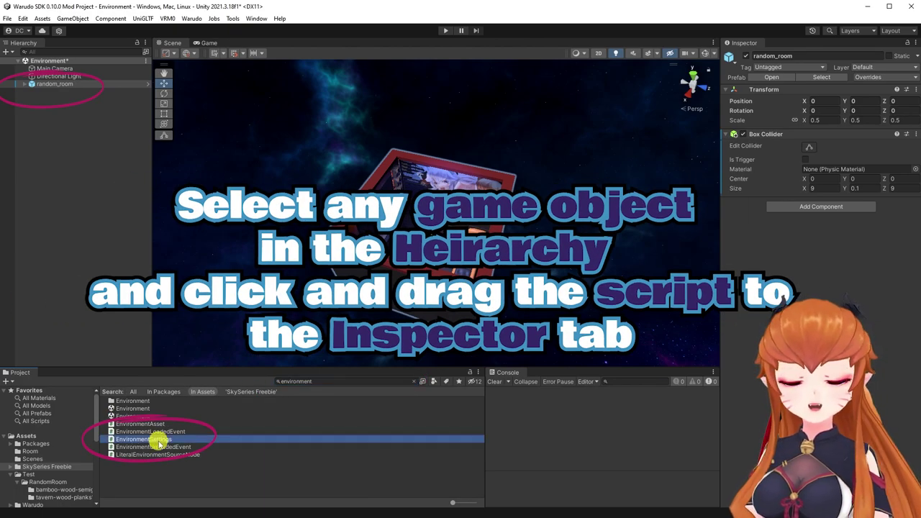
pyautogui.click(49, 83)
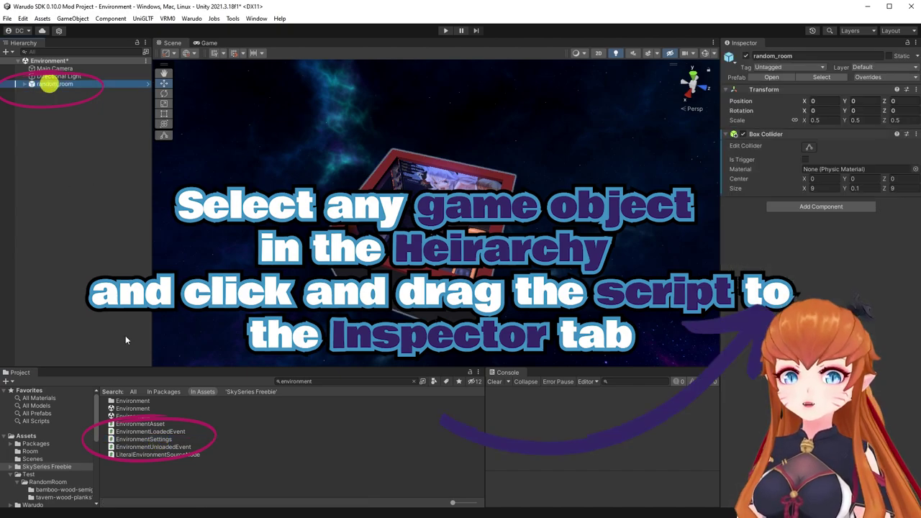
pyautogui.moveTo(126, 440); pyautogui.dragTo(818, 239)
pyautogui.moveTo(818, 241); pyautogui.dragTo(806, 243)
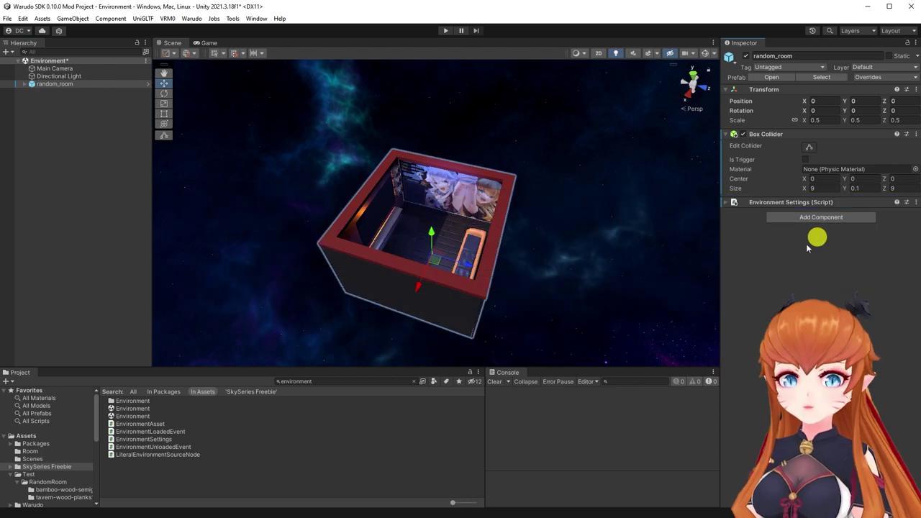
# - Copy the scene's current environment settings into random_room's Environment Settings component and apply them
pyautogui.click(726, 202)
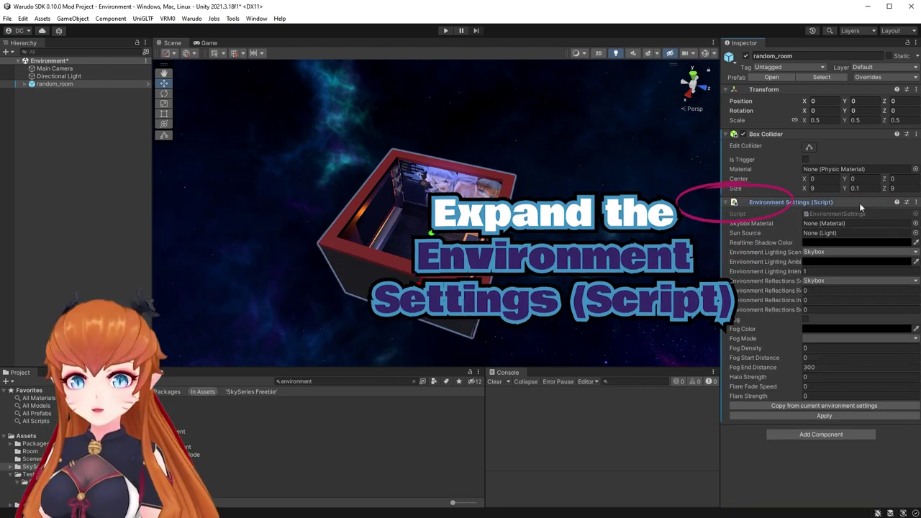
pyautogui.click(827, 406)
pyautogui.click(825, 416)
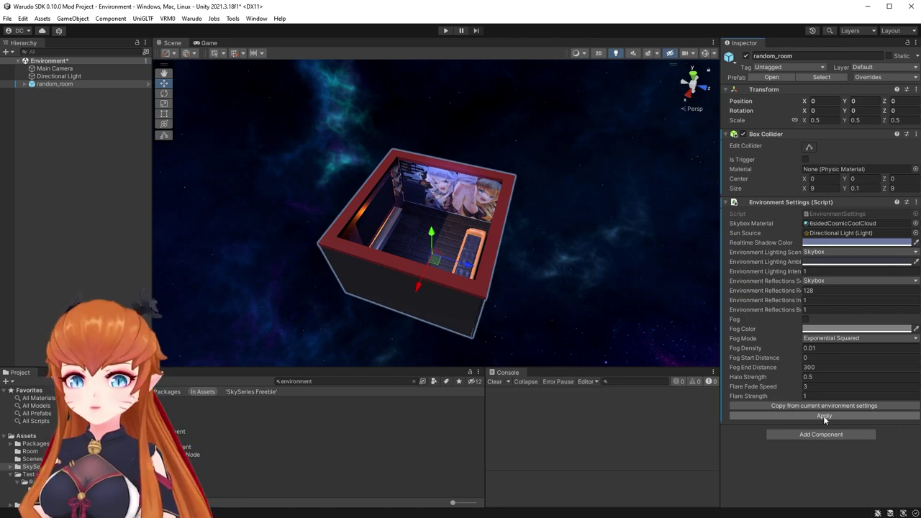
pyautogui.click(81, 182)
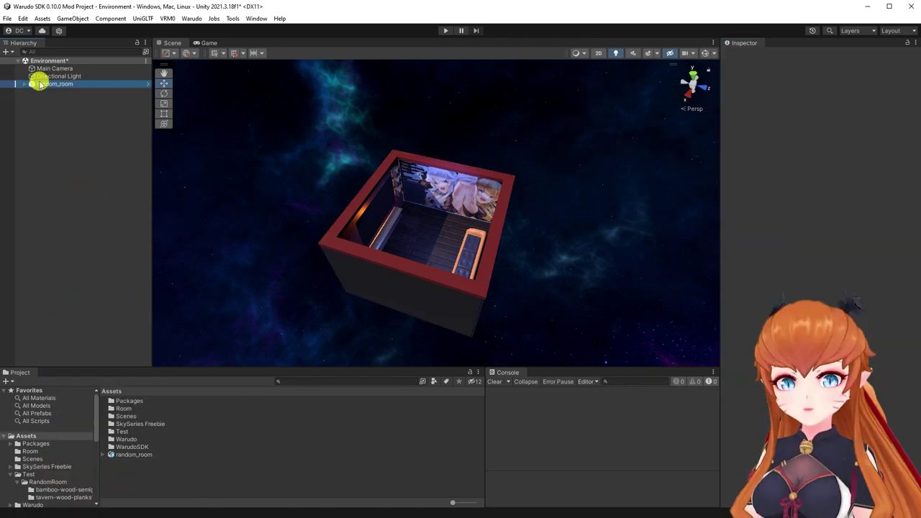
# - Save the Environment scene, then build the Room project into the Room.warudo mod file
pyautogui.click(8, 18)
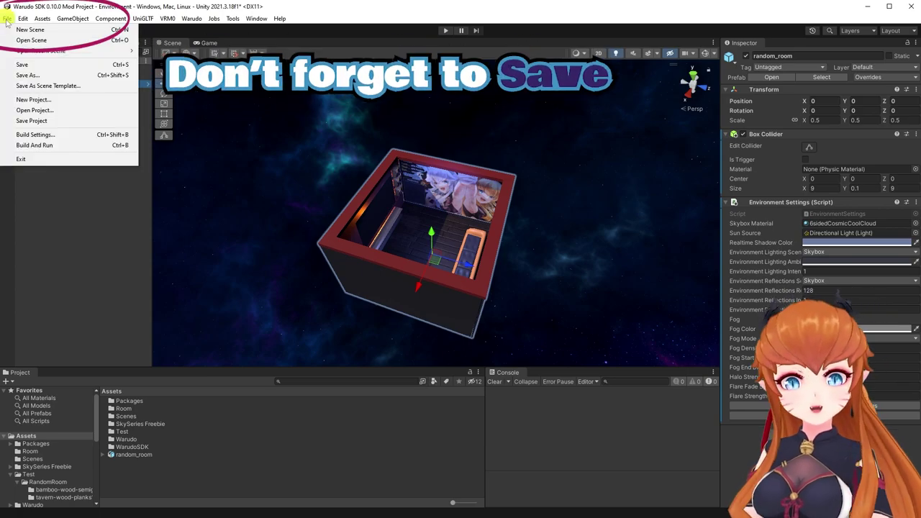
pyautogui.click(23, 65)
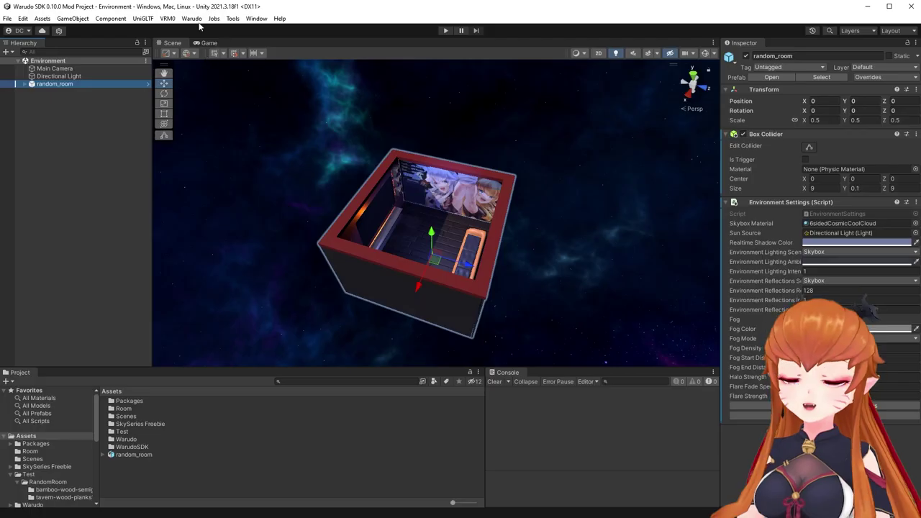
pyautogui.click(192, 19)
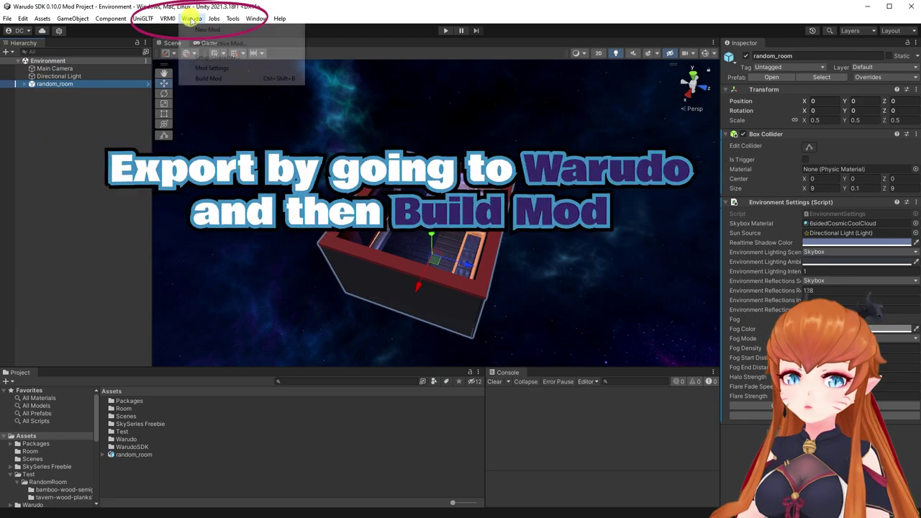
pyautogui.click(212, 80)
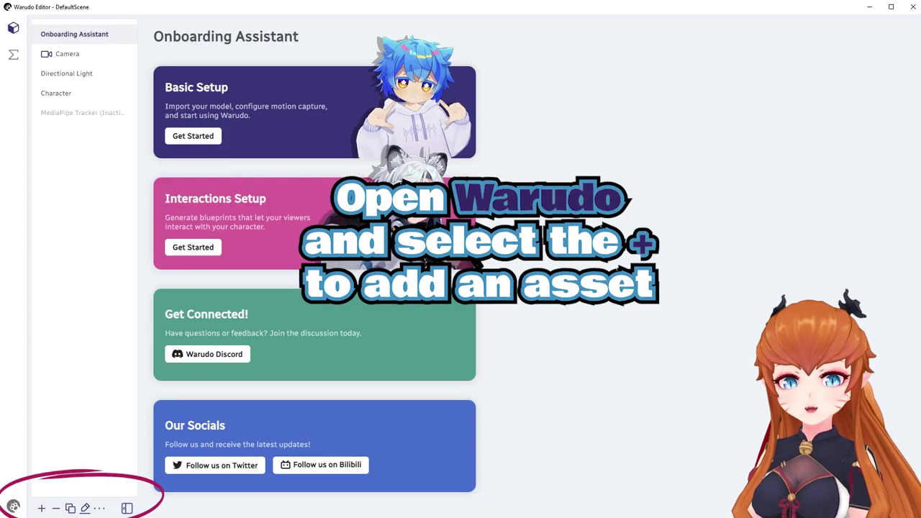
# - Add an Environment asset and copy Room.warudo into Warudo's StreamingAssets Environments folder
pyautogui.click(42, 509)
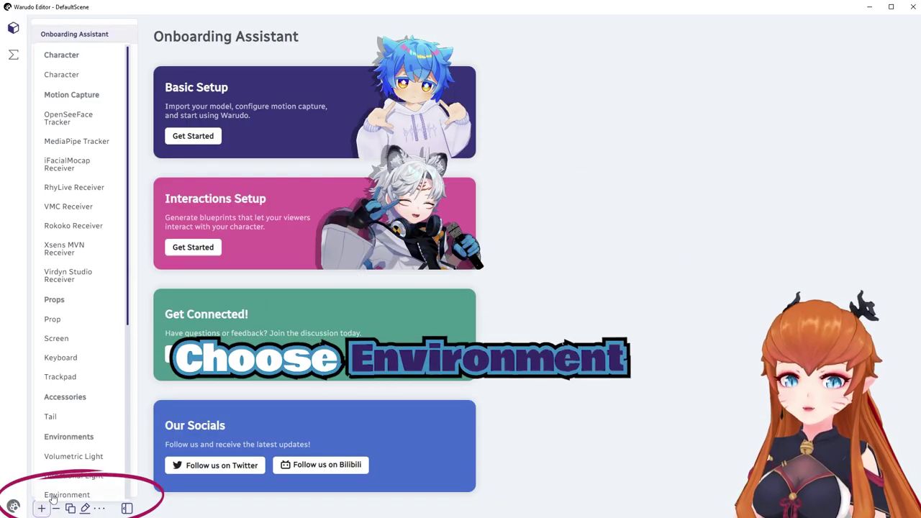
pyautogui.click(72, 495)
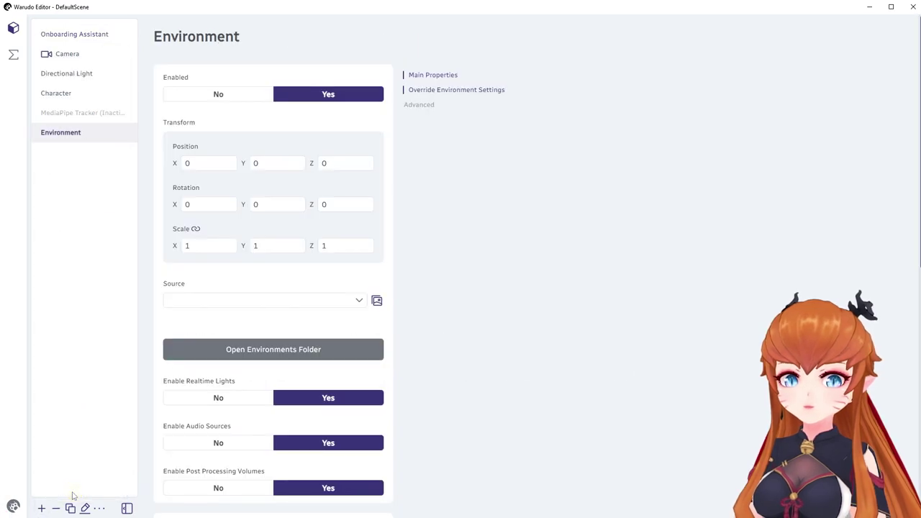
pyautogui.click(258, 355)
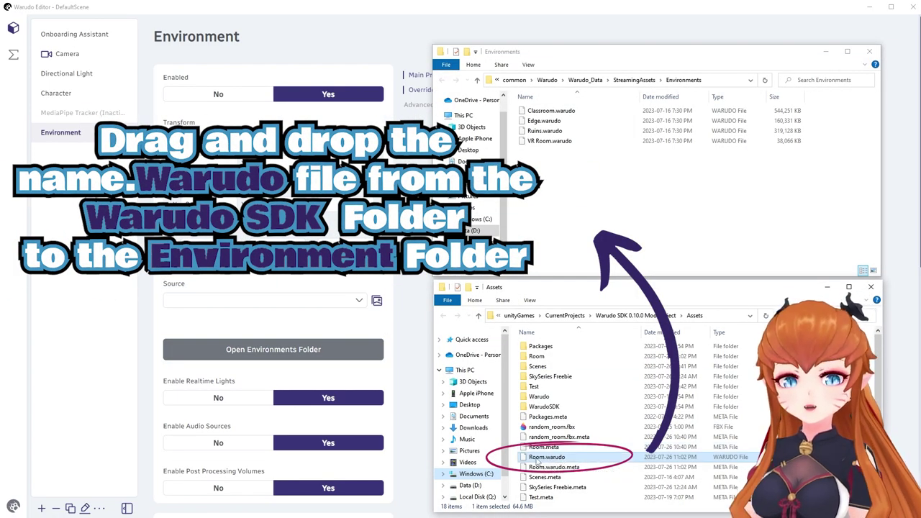
pyautogui.moveTo(535, 458); pyautogui.dragTo(547, 172)
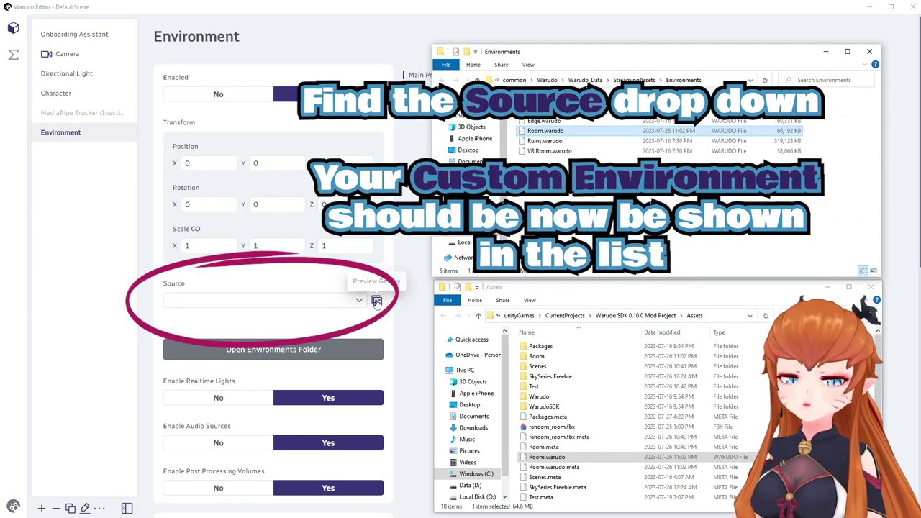
pyautogui.click(406, 295)
# - Set the Environment asset's Source to the custom Room environment
pyautogui.click(338, 302)
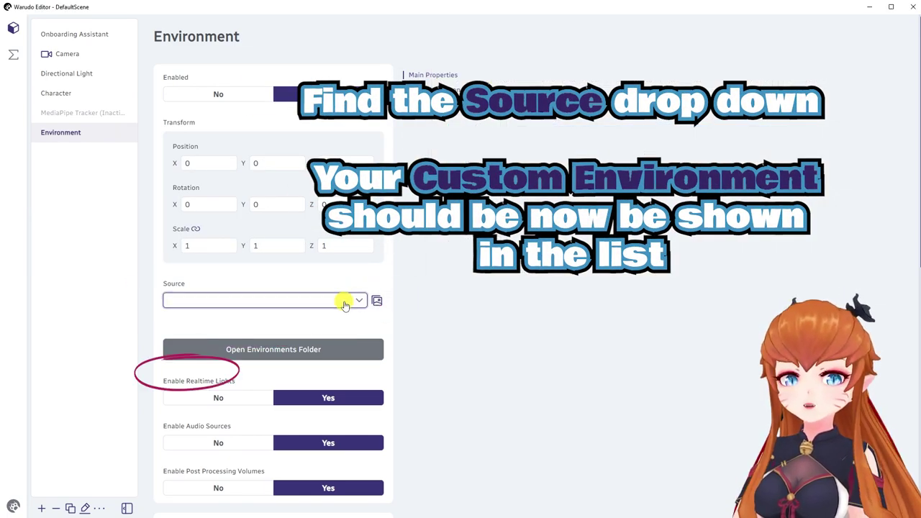
pyautogui.click(178, 373)
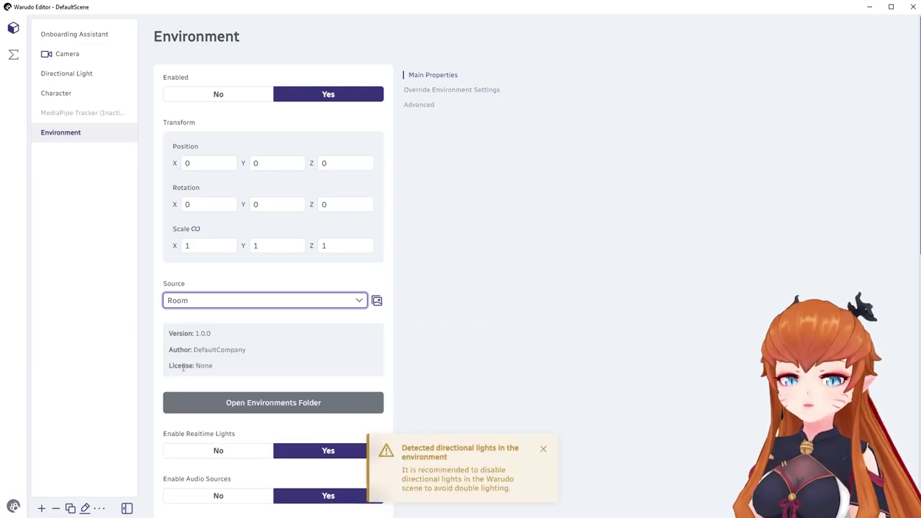
pyautogui.scroll(-3, 295, 318)
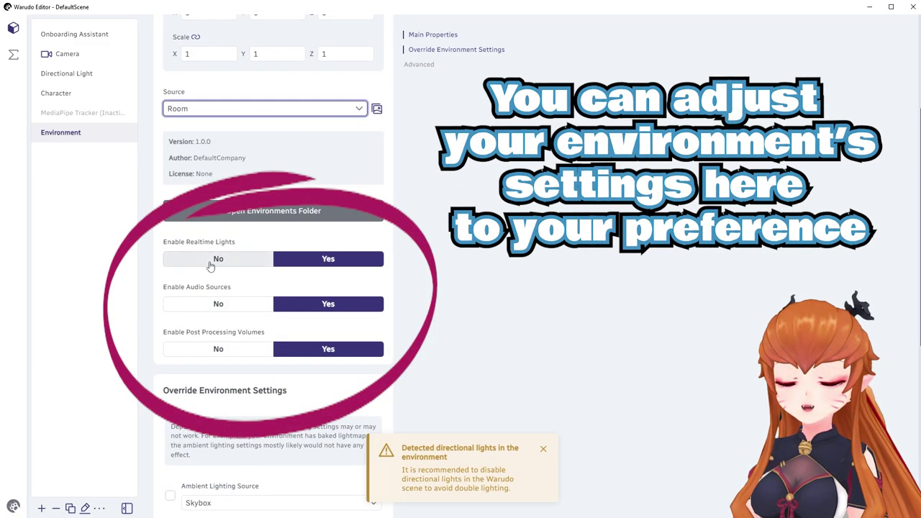
# - Toggle Realtime Lights, Audio Sources and Post Processing off and back on, leaving all on Yes
pyautogui.click(264, 261)
pyautogui.click(328, 257)
pyautogui.click(224, 303)
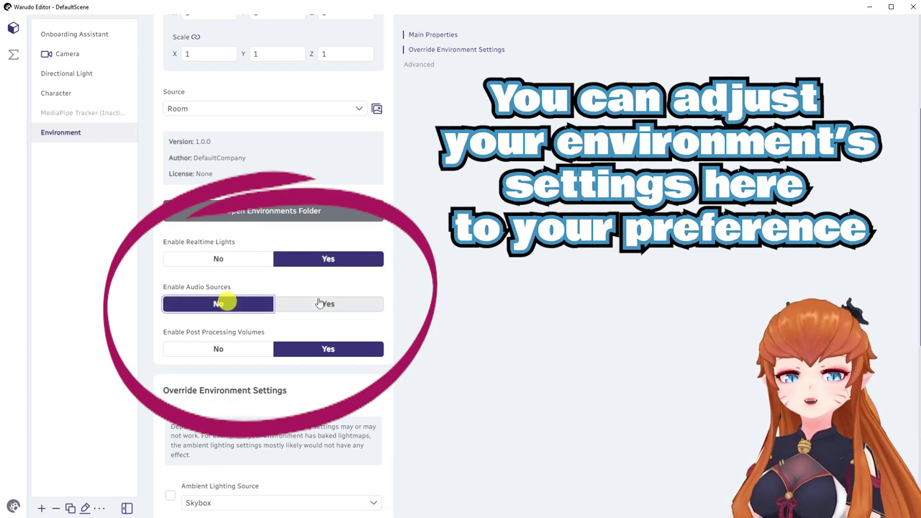
pyautogui.click(319, 300)
pyautogui.click(242, 350)
pyautogui.click(329, 350)
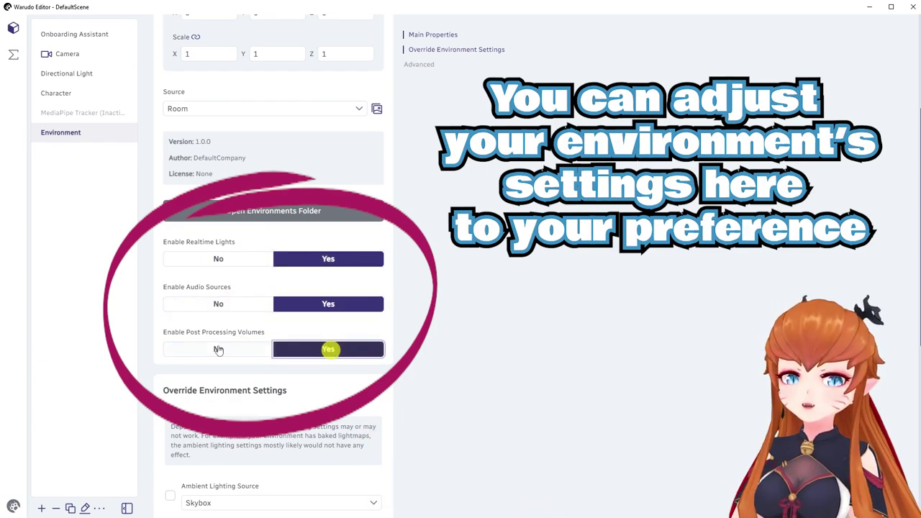
pyautogui.scroll(-5, 179, 345)
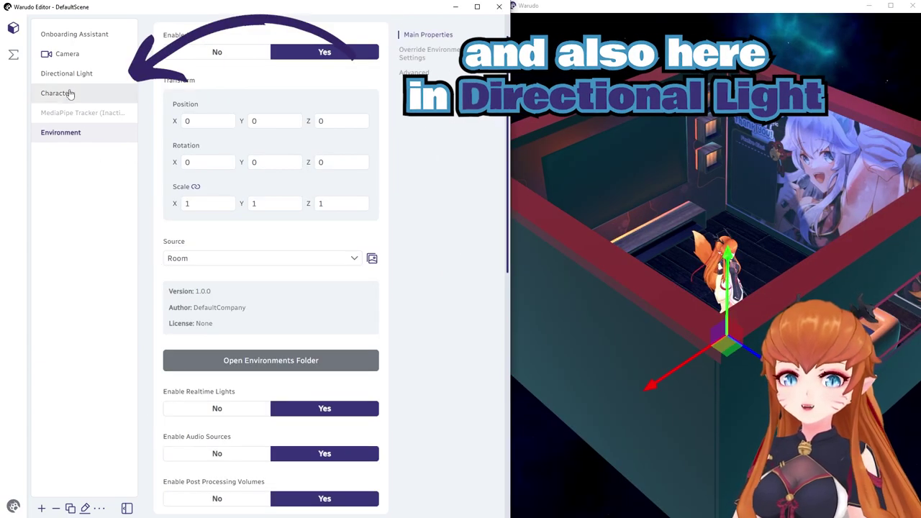
# - Select the Directional Light and toggle Affect Characters and Affect Props off and back on
pyautogui.click(62, 74)
pyautogui.click(231, 296)
pyautogui.click(341, 303)
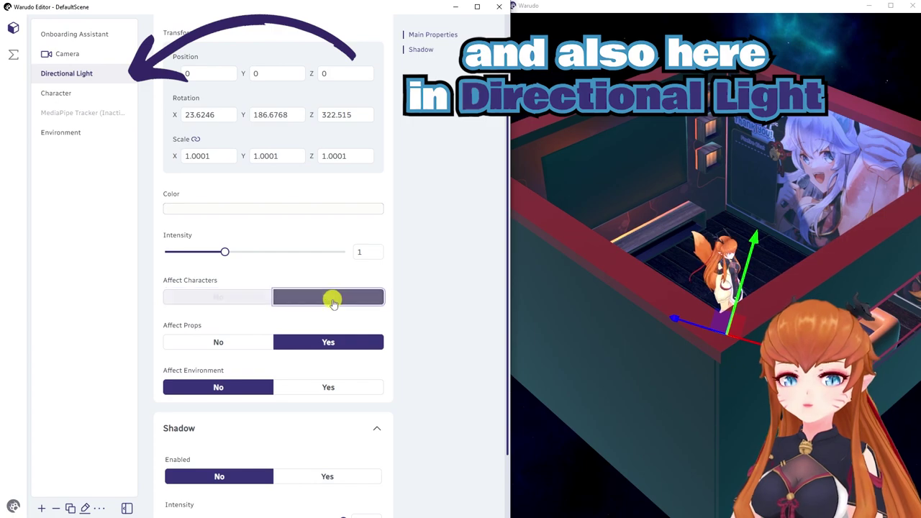
pyautogui.click(236, 345)
pyautogui.click(320, 344)
# - Try the Affect Environment and Shadow Enabled toggles, leaving the environment unaffected by the light
pyautogui.click(317, 388)
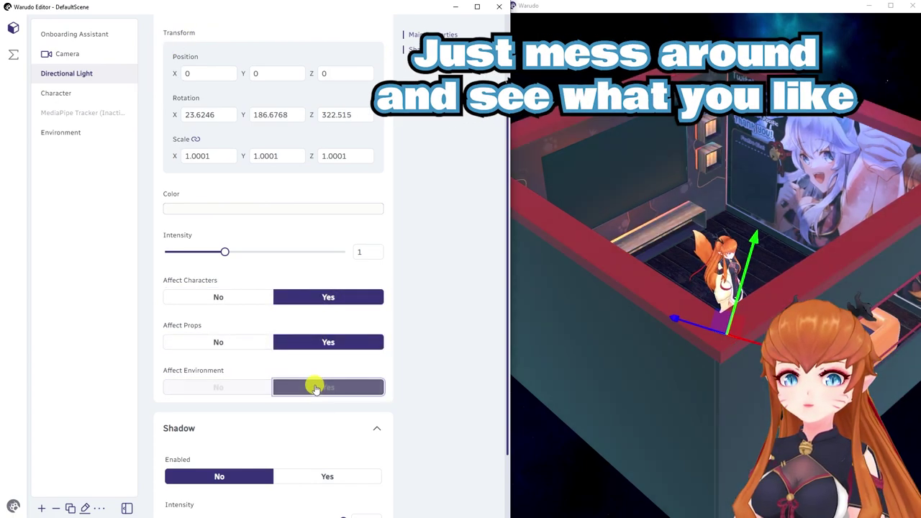
pyautogui.click(231, 388)
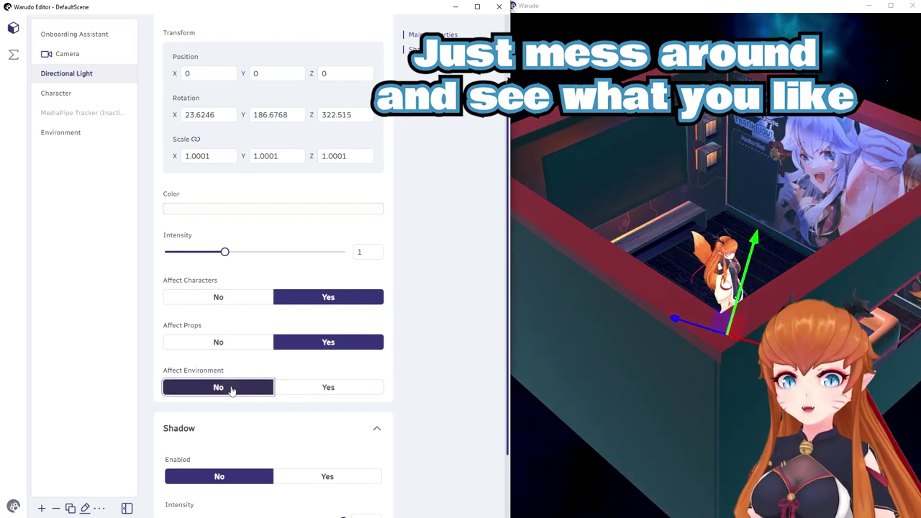
pyautogui.click(302, 477)
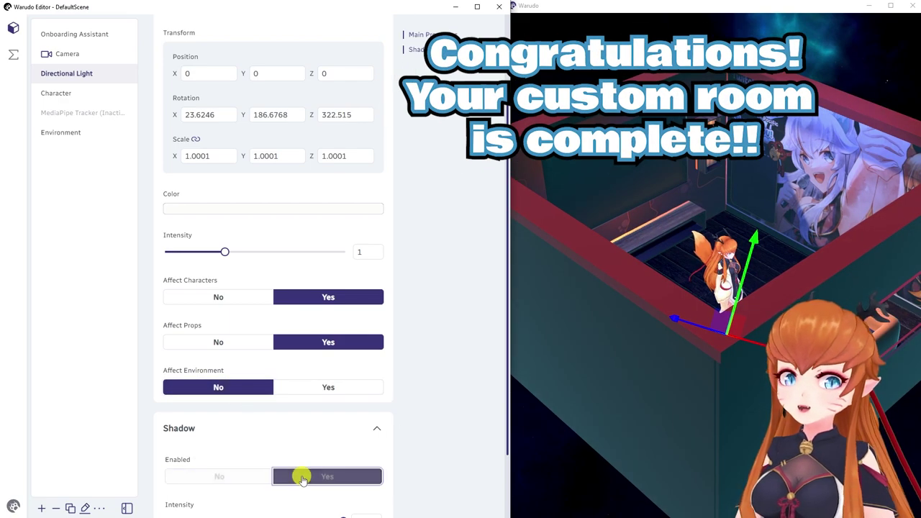
pyautogui.click(214, 476)
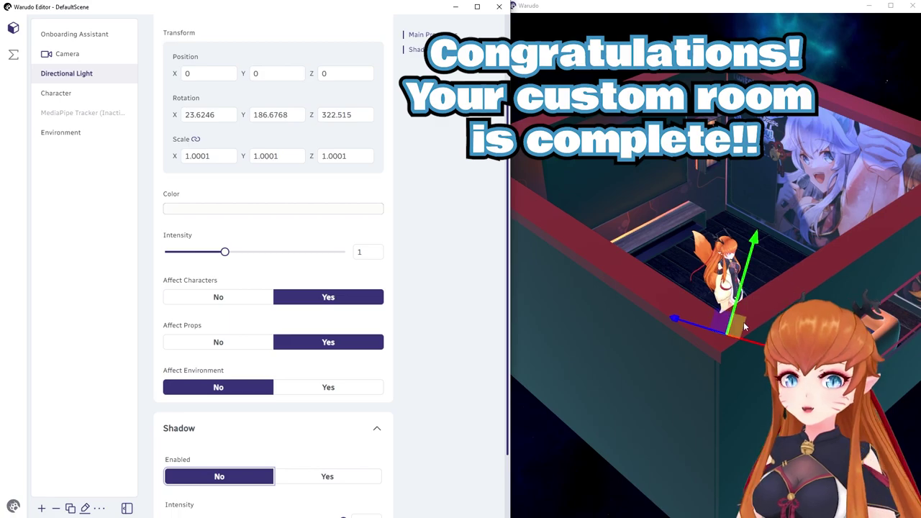